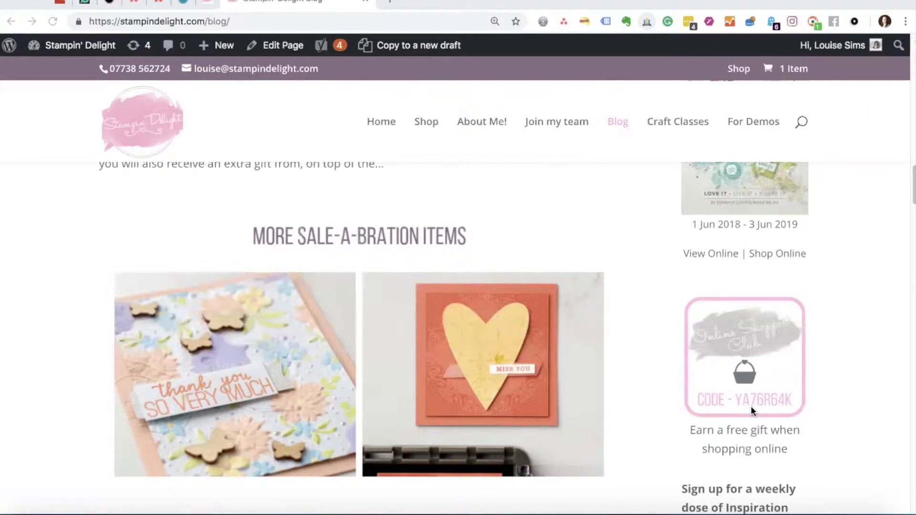
# Check the Online Shopper Club badge in the blog's sidebar and open the site's widget management page
pyautogui.scroll(1, 746, 409)
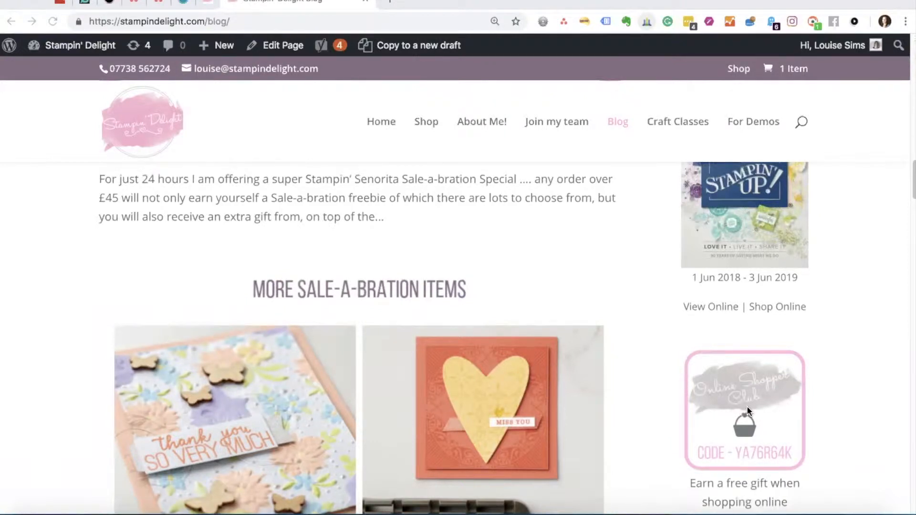
pyautogui.scroll(1, 746, 405)
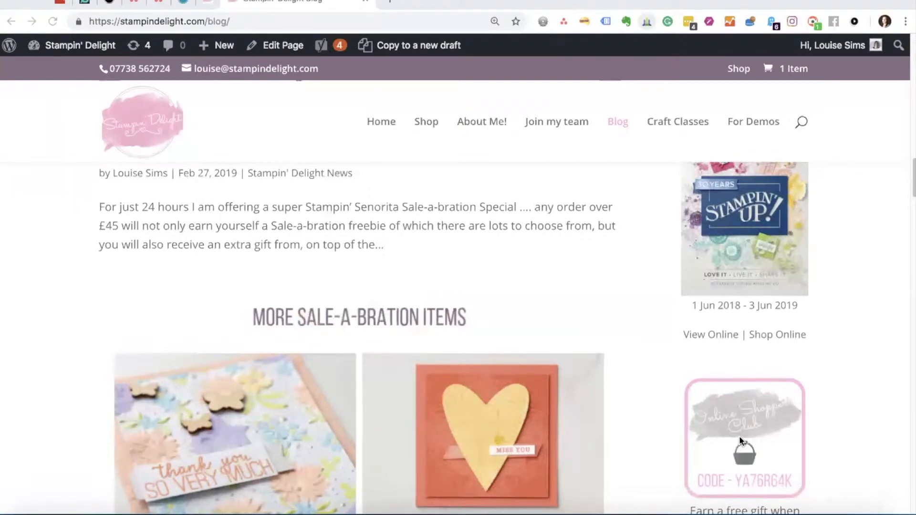
pyautogui.scroll(-1, 739, 436)
pyautogui.scroll(-4, 737, 432)
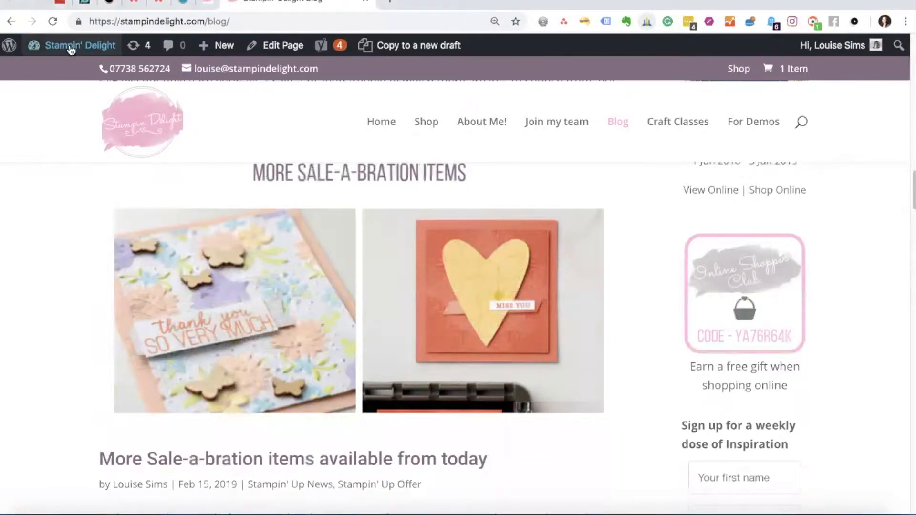
pyautogui.moveTo(71, 47)
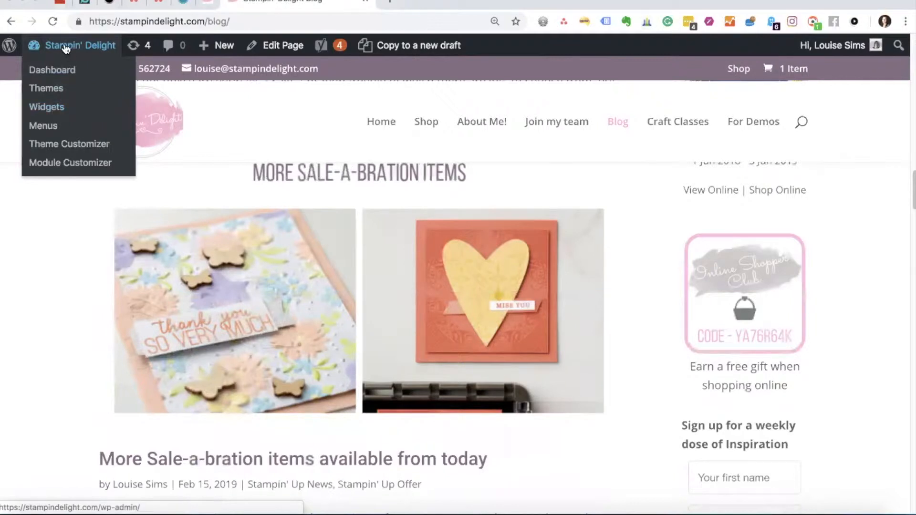
pyautogui.click(53, 109)
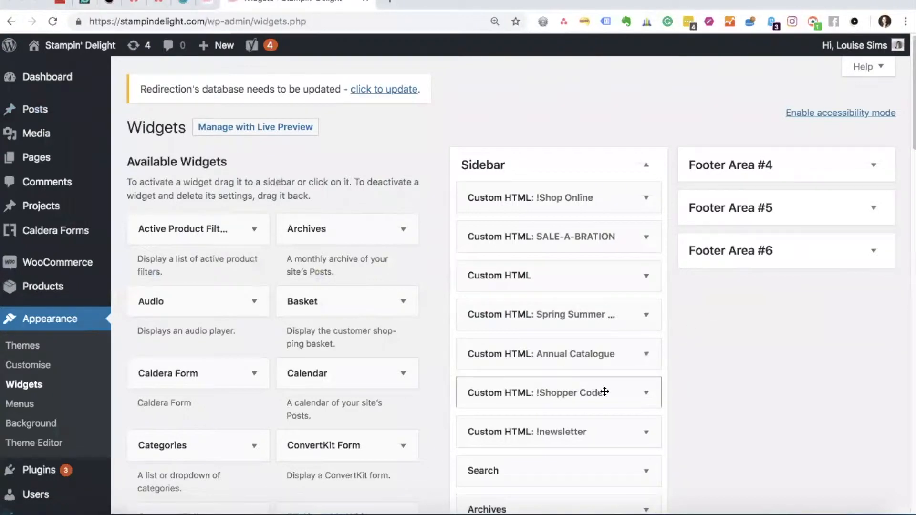
# Expand the !Shopper Code custom HTML widget in the Sidebar area and examine its image source link
pyautogui.click(647, 394)
pyautogui.scroll(-3, 549, 411)
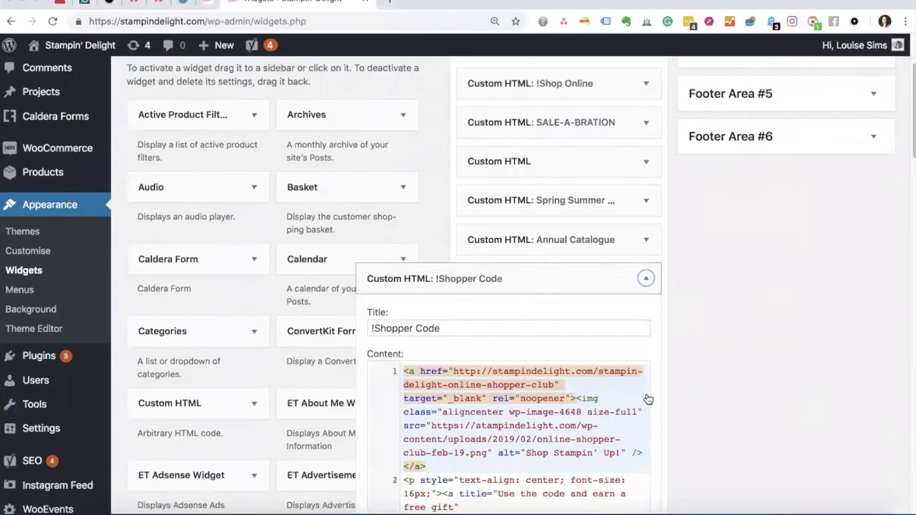
pyautogui.click(498, 425)
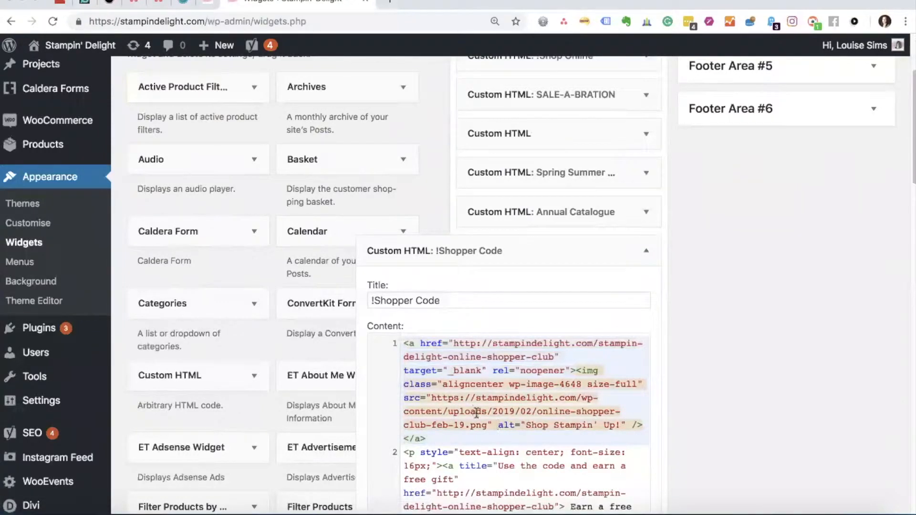
# Go to the Media Library and start adding a new file chosen from the computer
pyautogui.scroll(1, 478, 408)
pyautogui.scroll(3, 478, 408)
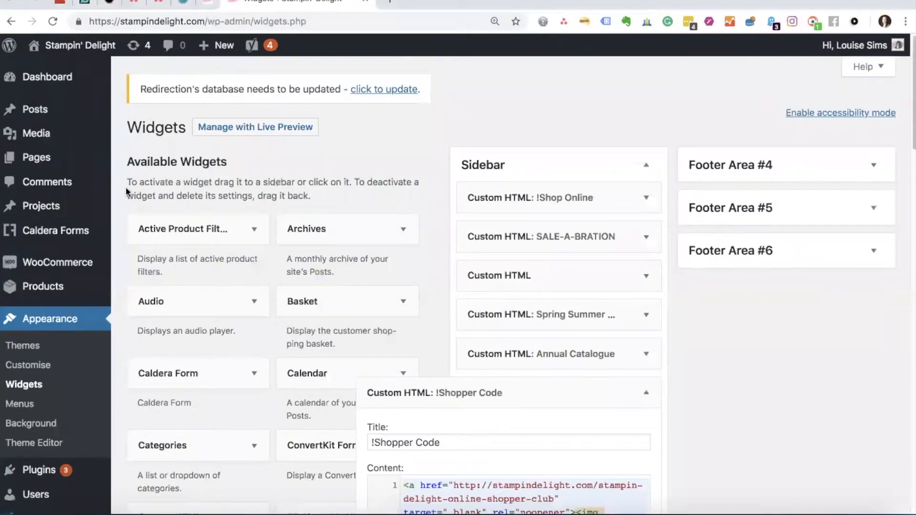
pyautogui.moveTo(114, 135)
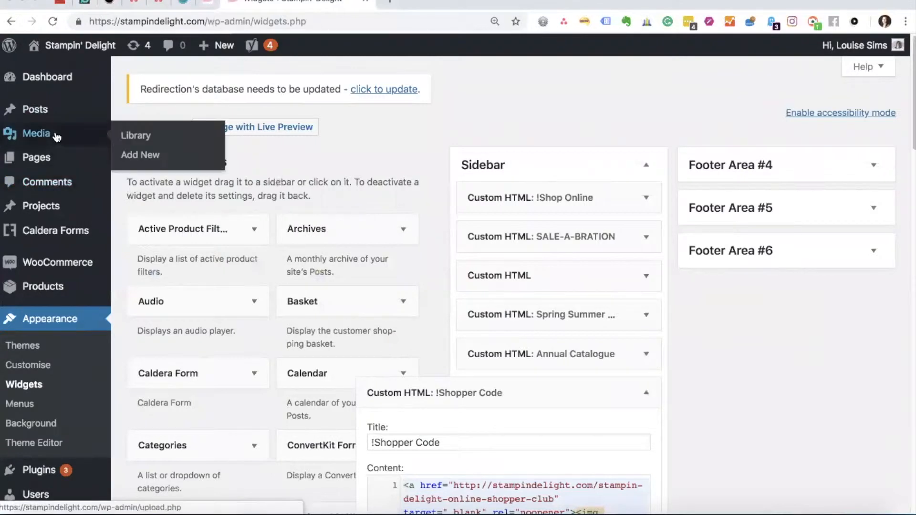
pyautogui.click(143, 138)
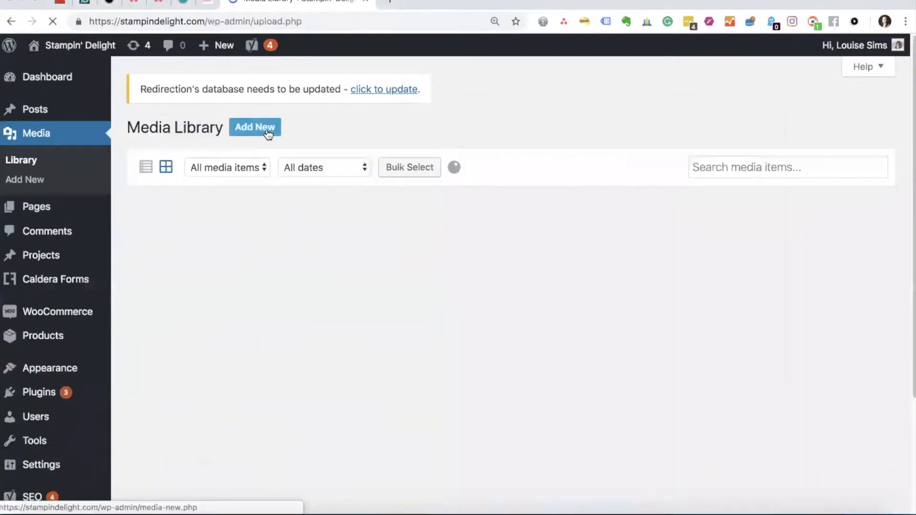
pyautogui.click(267, 131)
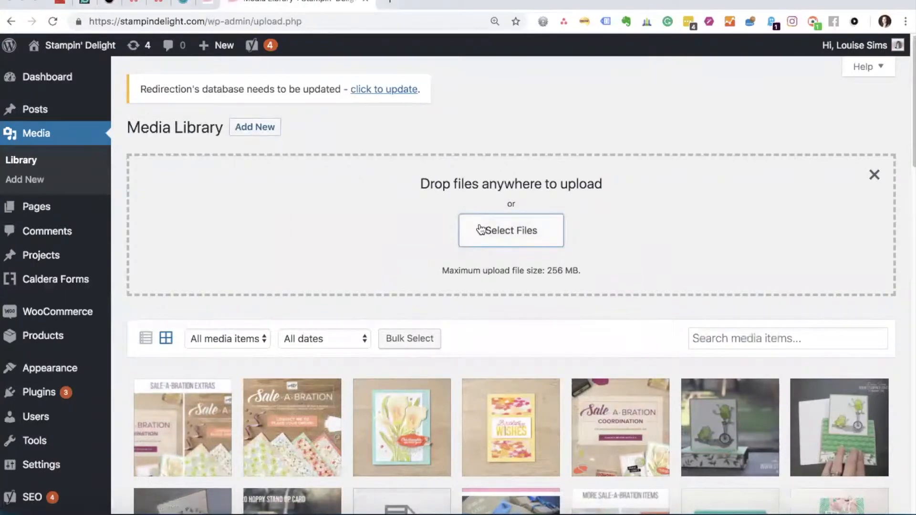
pyautogui.click(503, 232)
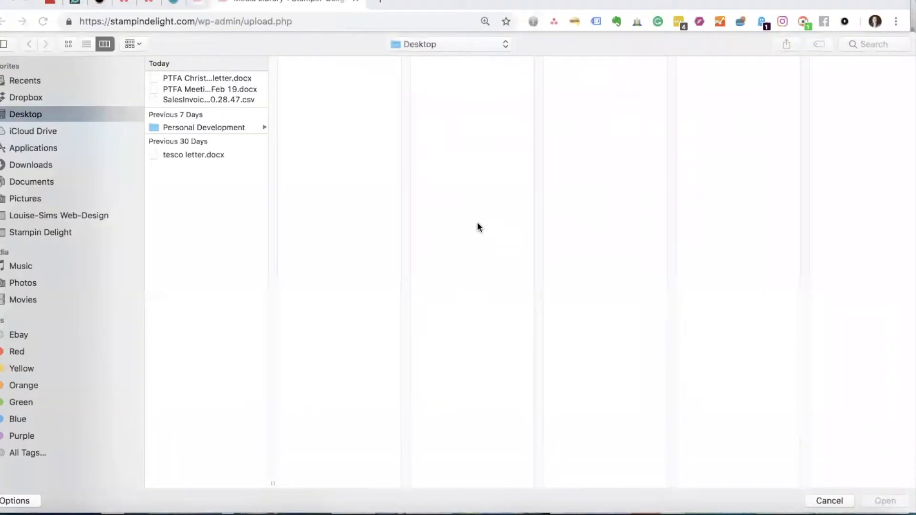
# Upload online-shopper-club-mar-19.png from the Business Images folder inside Dropbox's Stampin Delight folder
pyautogui.click(26, 97)
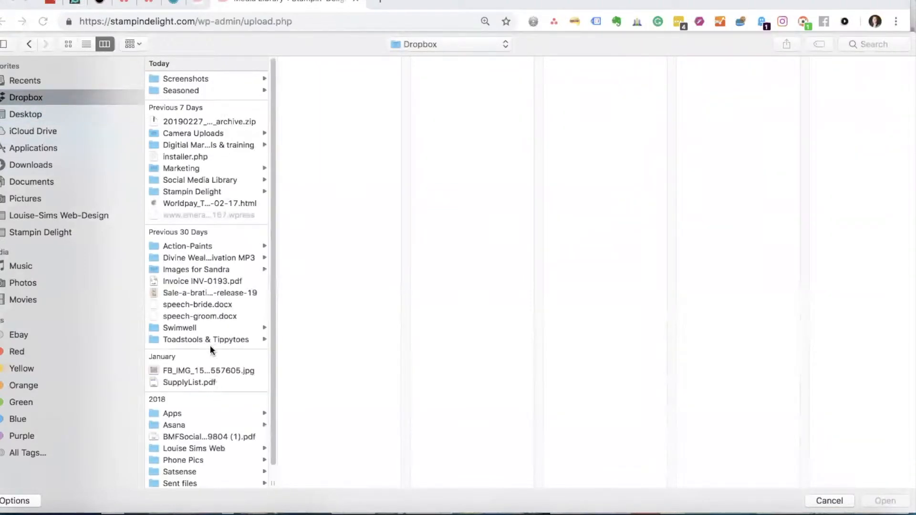
pyautogui.scroll(-1, 196, 471)
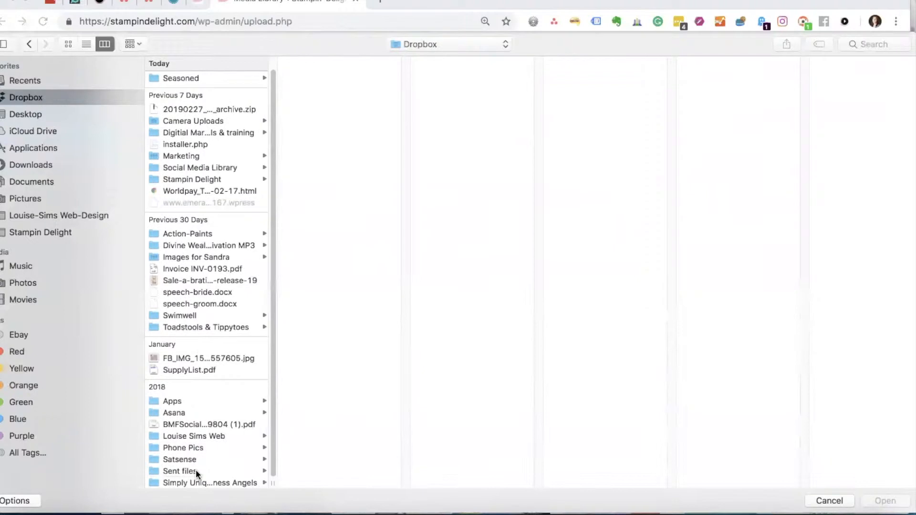
pyautogui.click(225, 176)
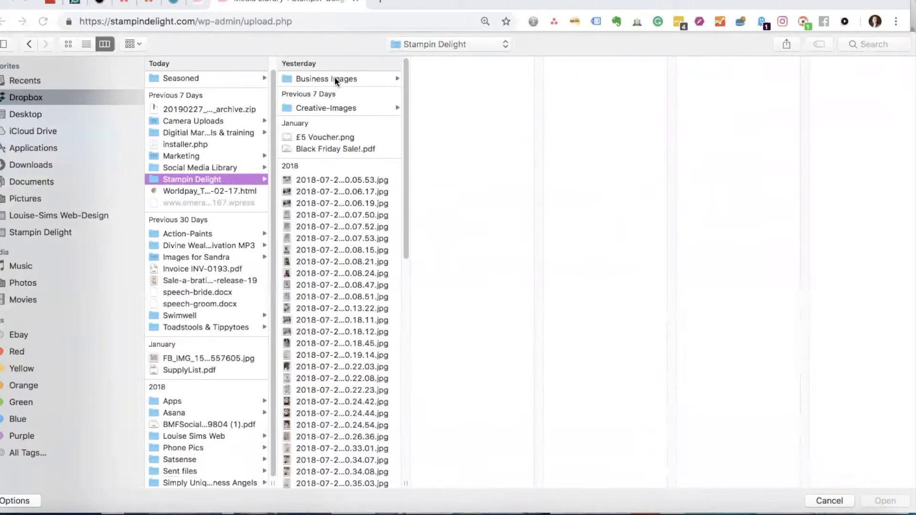
pyautogui.click(335, 79)
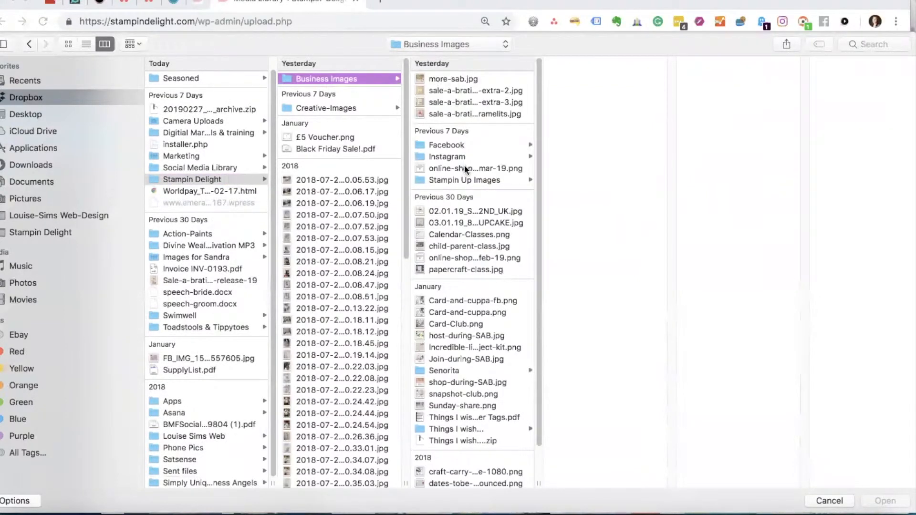
pyautogui.click(464, 167)
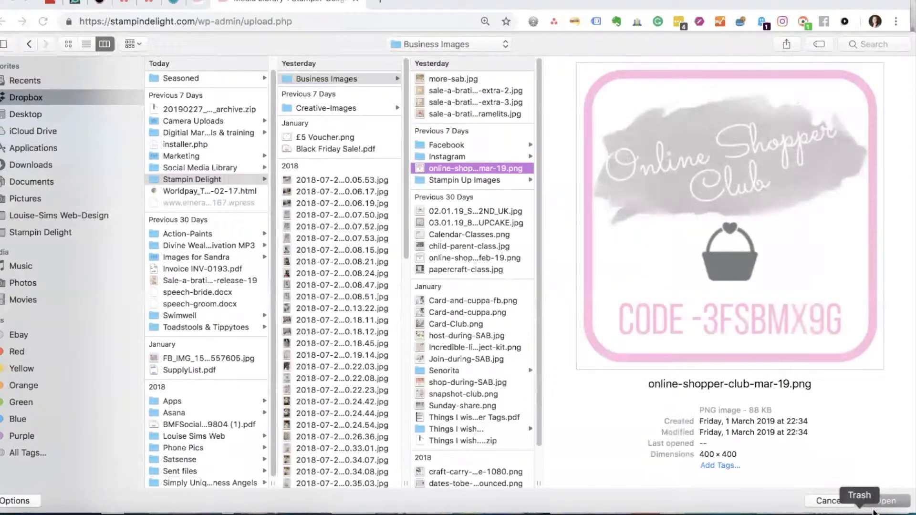
pyautogui.moveTo(645, 384); pyautogui.dragTo(829, 385)
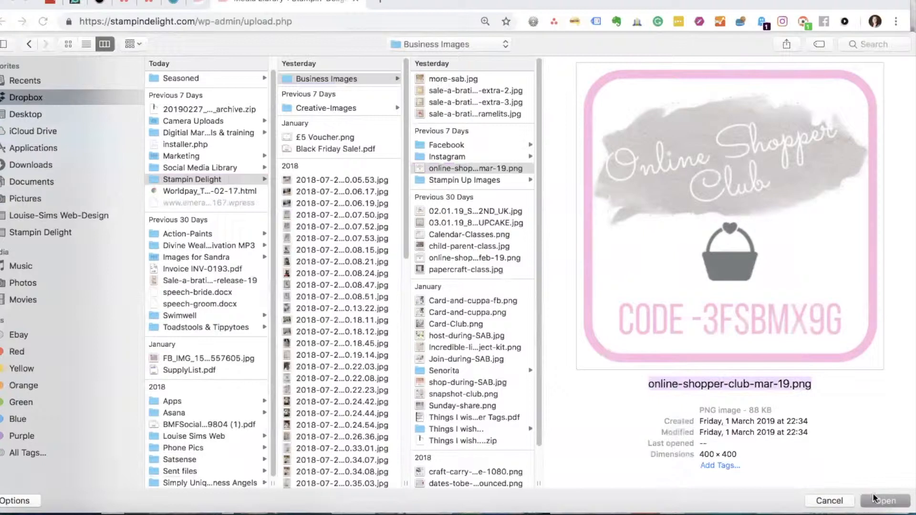
pyautogui.click(880, 501)
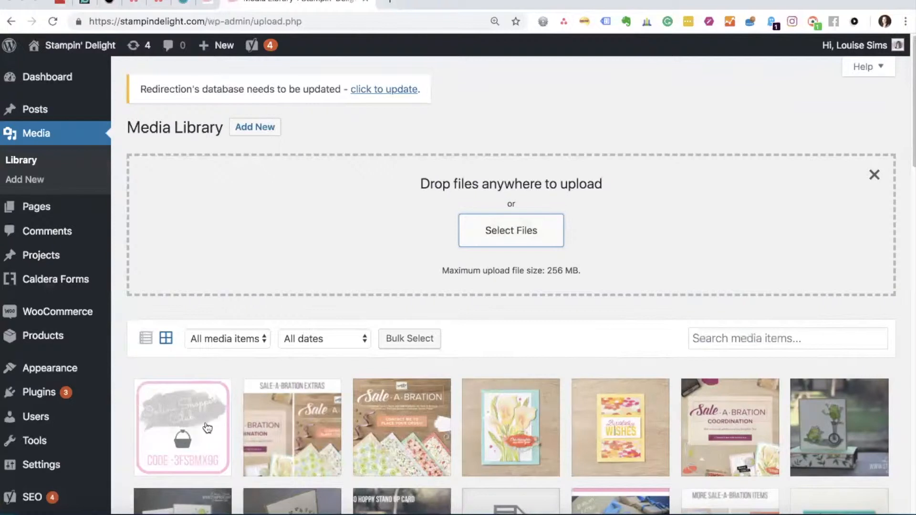
# Copy the full URL of the uploaded online-shopper-club-mar-19 image from its attachment details, and close the details
pyautogui.click(178, 420)
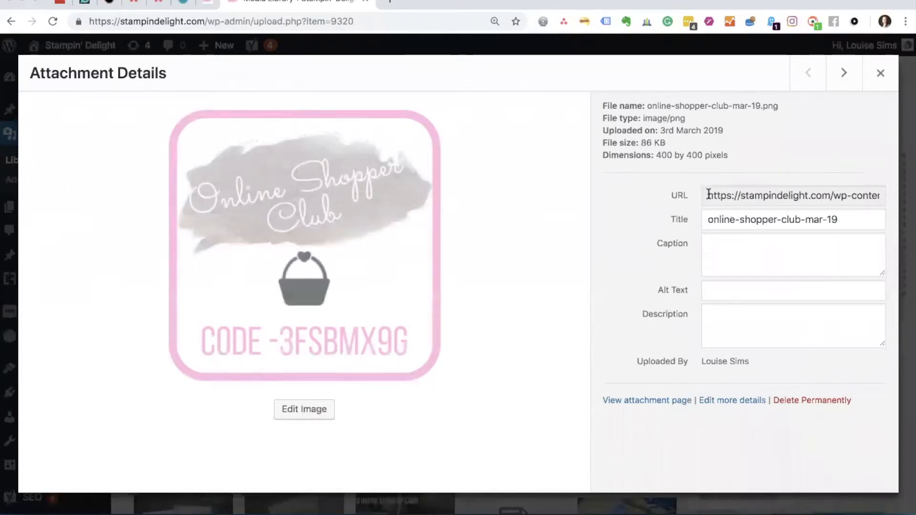
pyautogui.moveTo(709, 195); pyautogui.dragTo(902, 198)
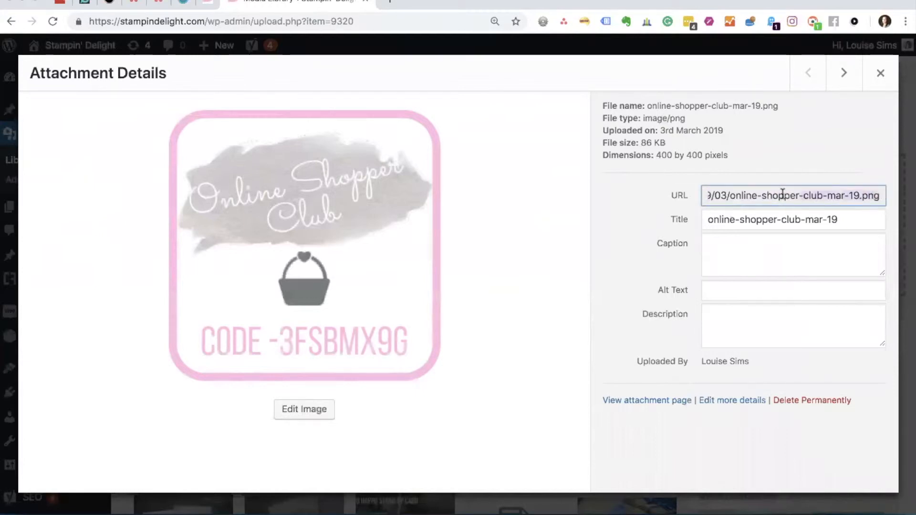
pyautogui.rightClick(730, 197)
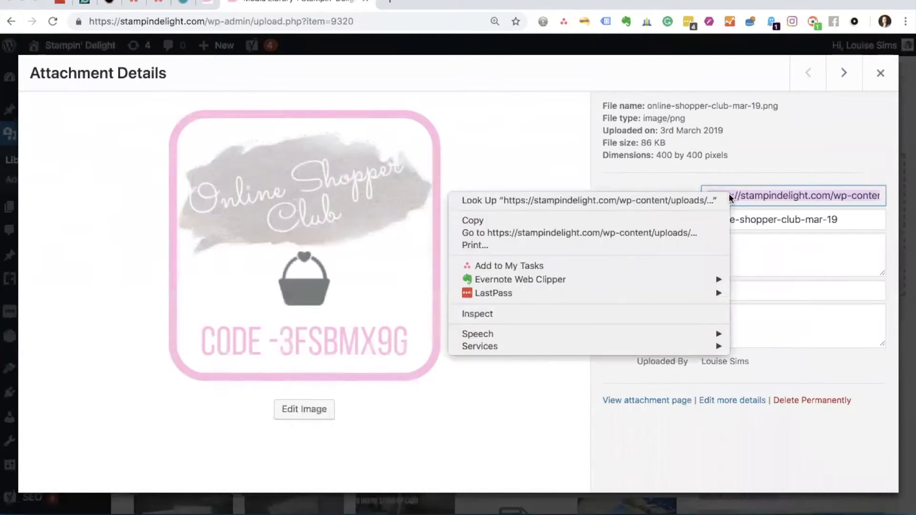
pyautogui.click(599, 219)
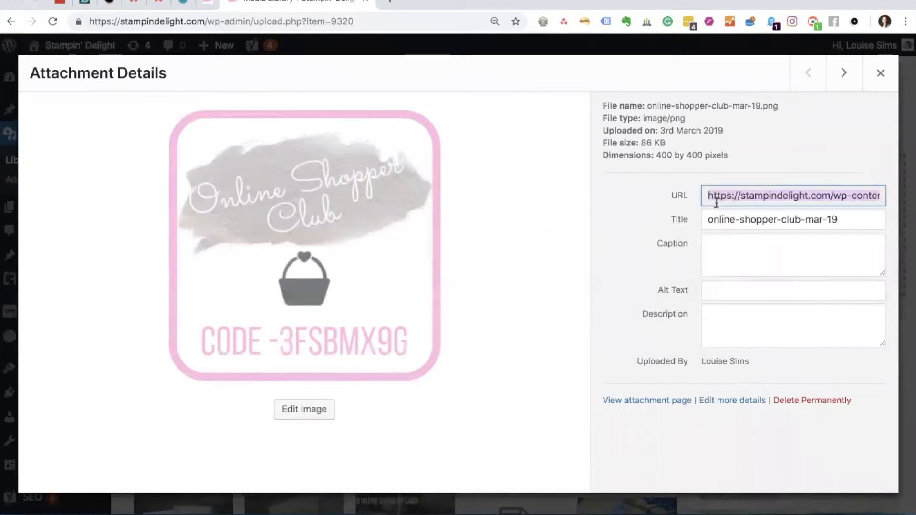
pyautogui.click(880, 73)
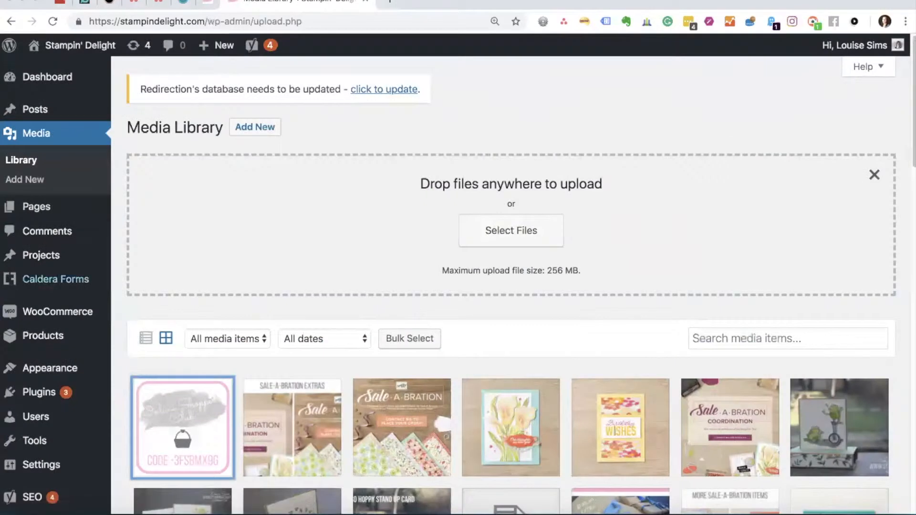
# Return to the Widgets page and review the image link in the !Shopper Code widget's HTML
pyautogui.moveTo(31, 368)
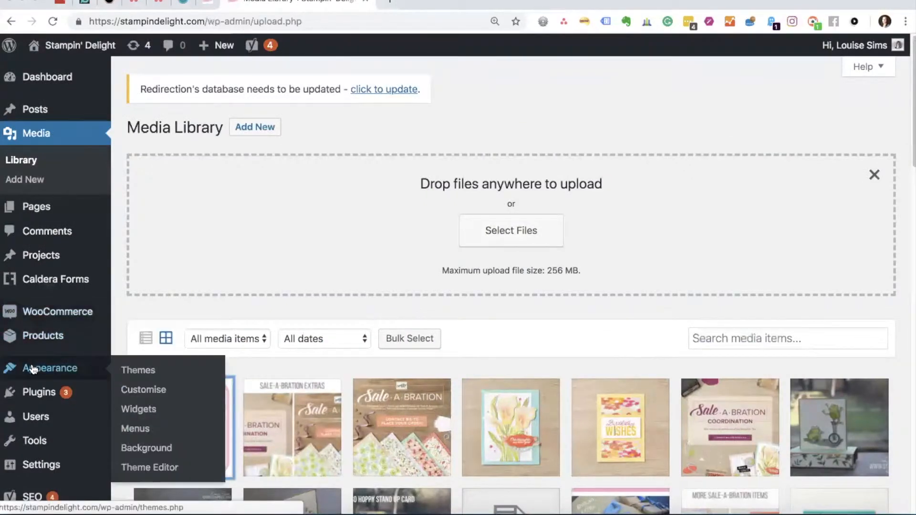
pyautogui.click(142, 414)
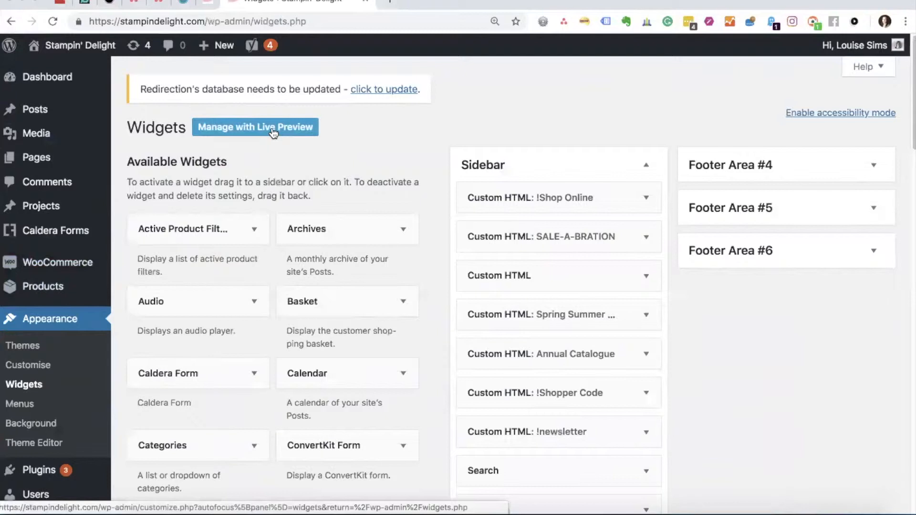
pyautogui.click(644, 395)
pyautogui.scroll(-3, 645, 394)
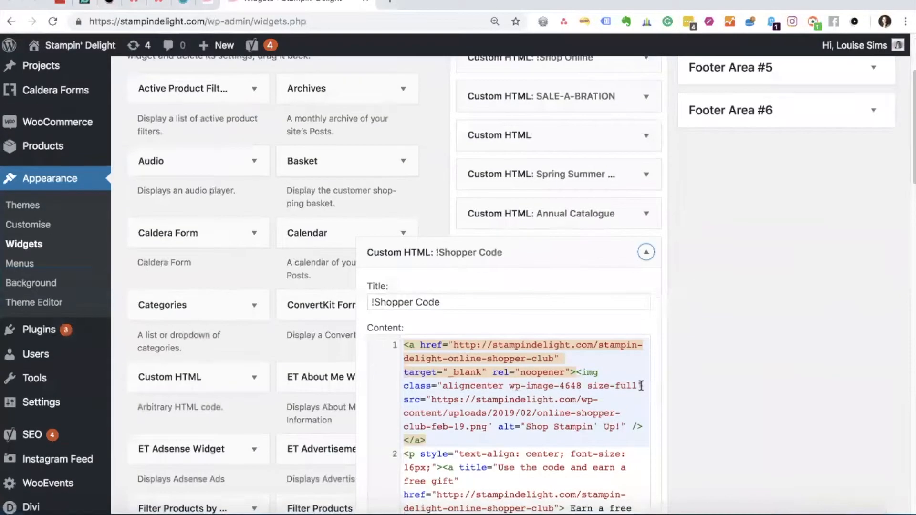
pyautogui.scroll(-1, 641, 385)
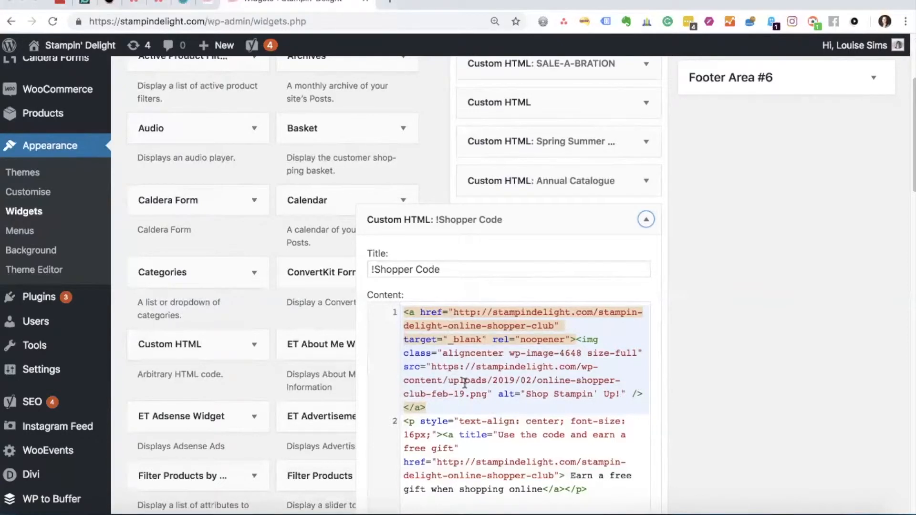
pyautogui.scroll(4, 464, 382)
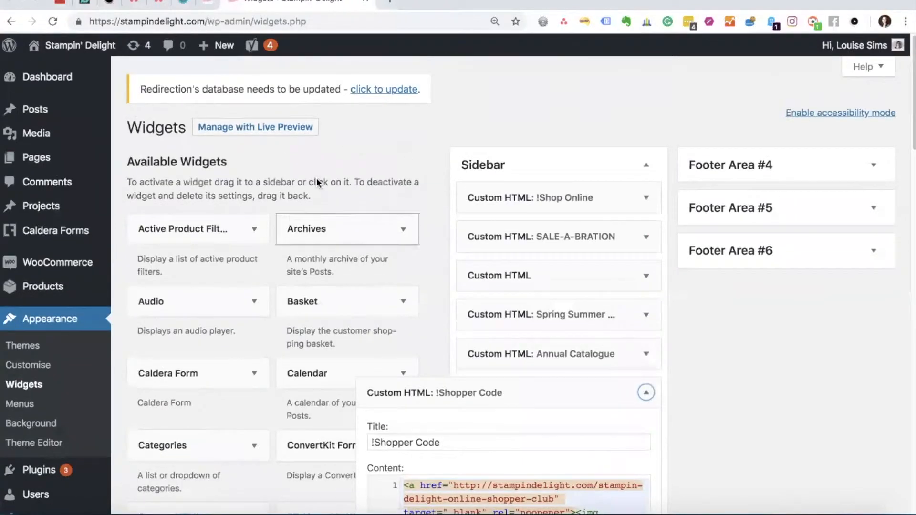
# Open the widgets live preview, show the Blog page and locate the Online Shopper Club badge widget in its sidebar
pyautogui.click(281, 131)
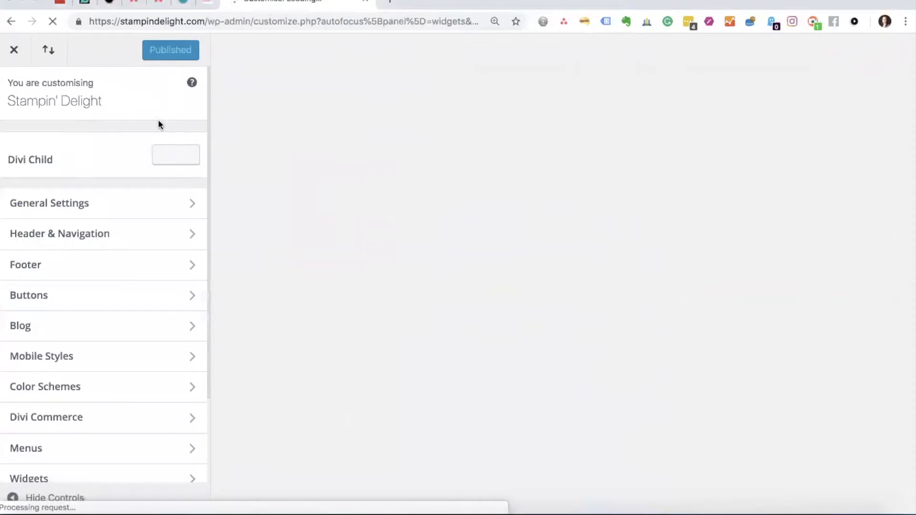
pyautogui.scroll(-3, 74, 453)
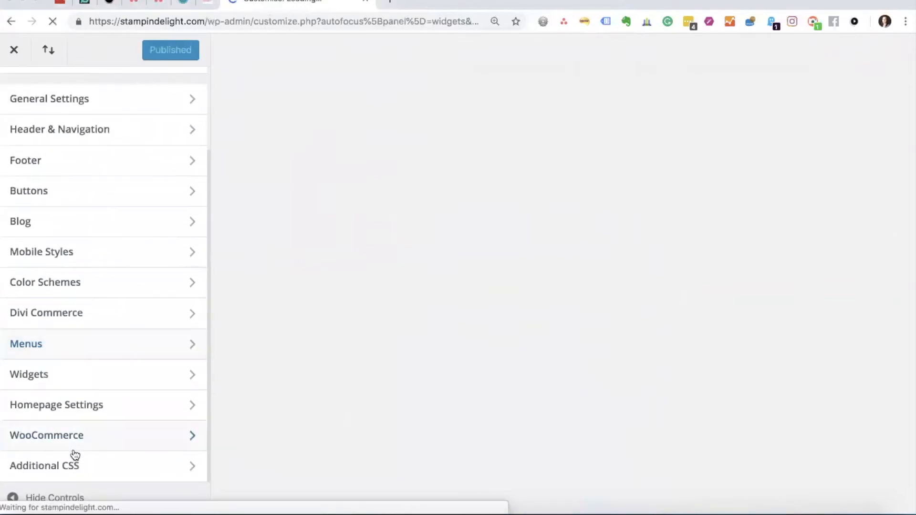
pyautogui.scroll(3, 77, 454)
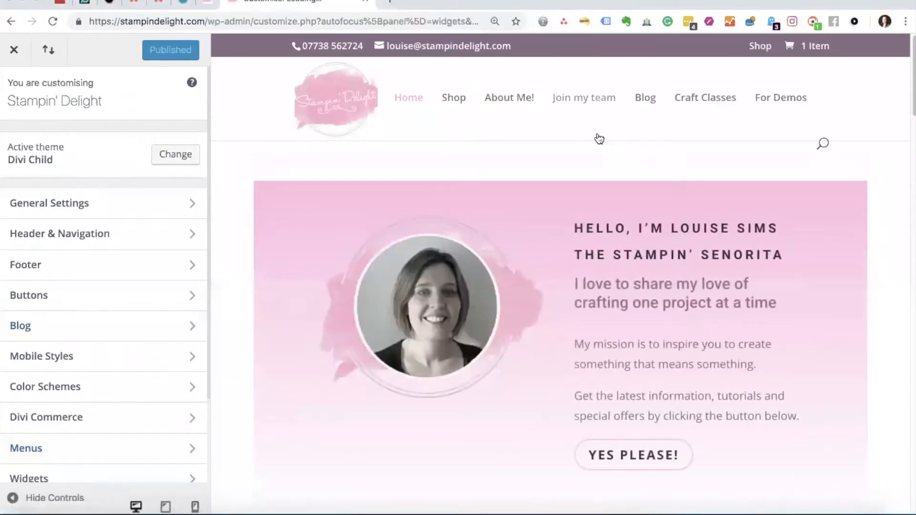
pyautogui.click(651, 102)
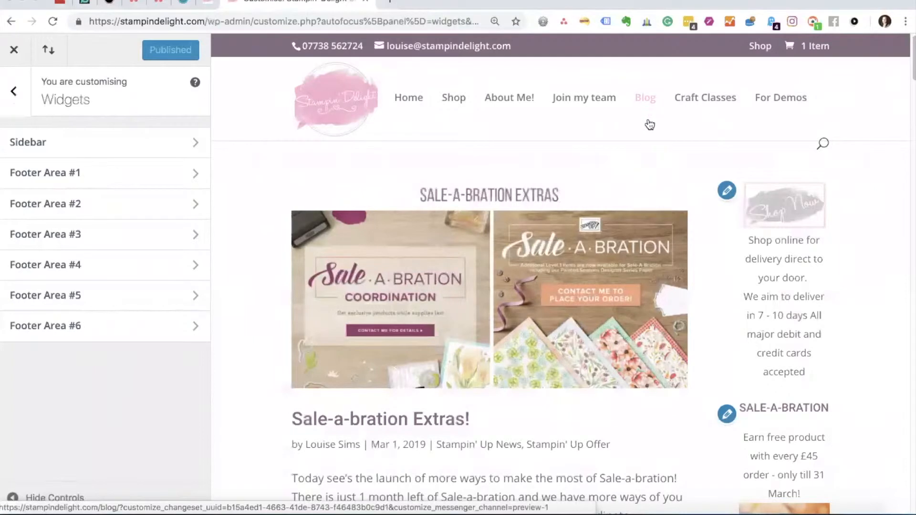
pyautogui.scroll(-2, 768, 215)
pyautogui.scroll(-15, 768, 215)
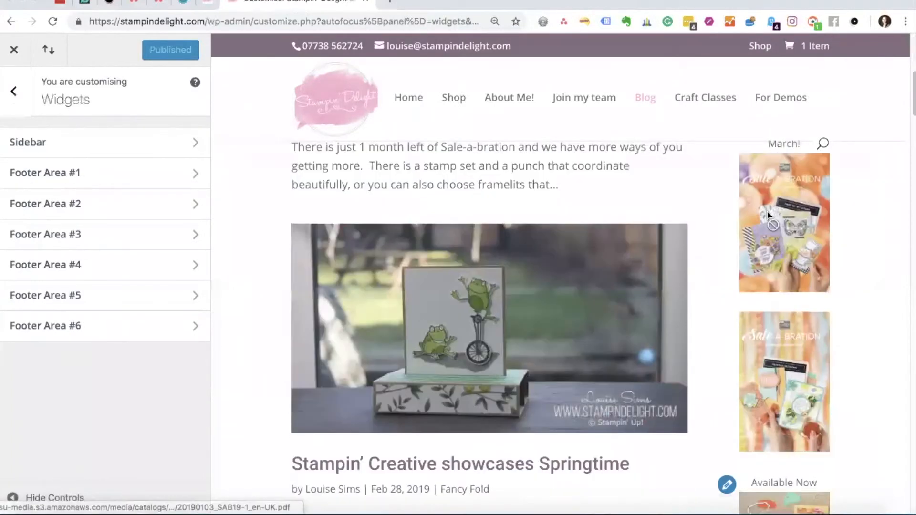
pyautogui.scroll(-6, 769, 213)
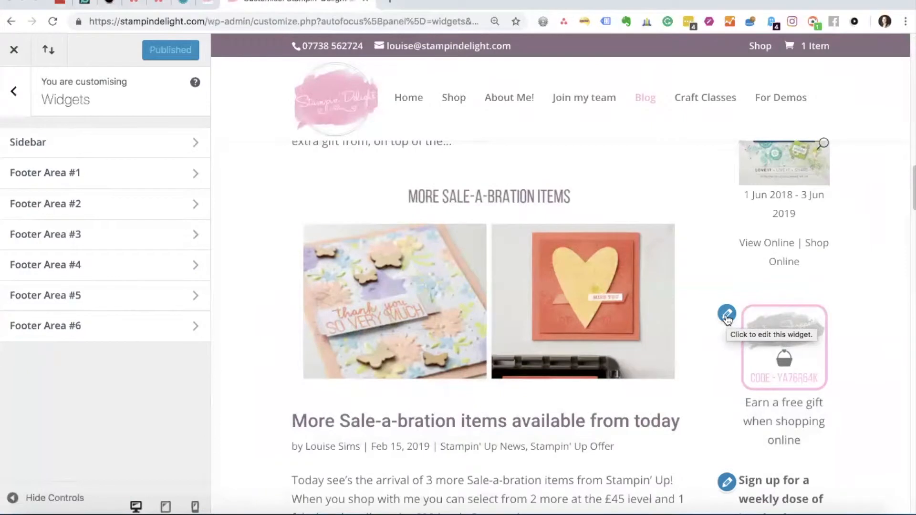
# Open the !Shopper Code widget in the Sidebar area and start editing its HTML content
pyautogui.click(133, 144)
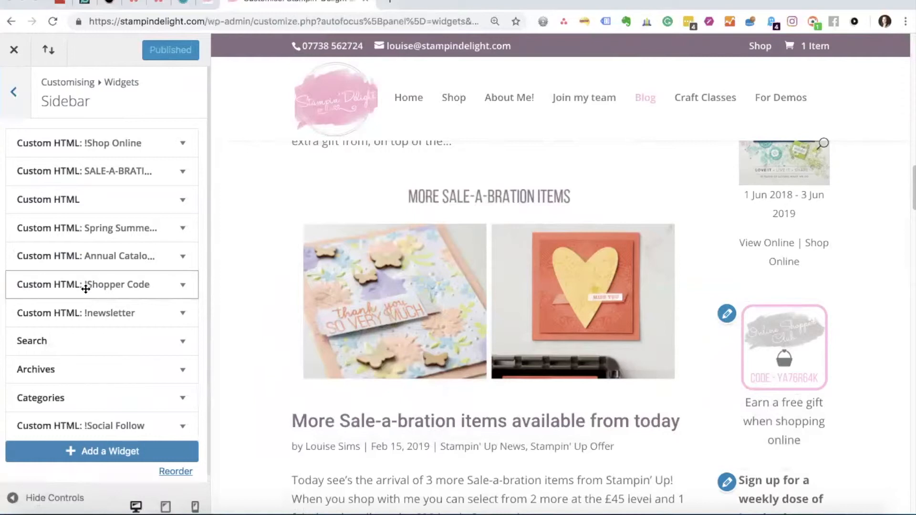
pyautogui.click(183, 286)
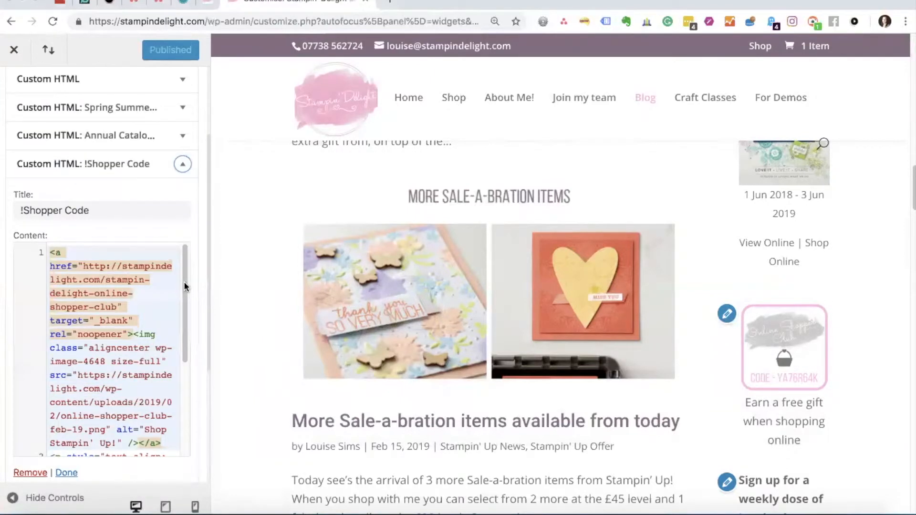
pyautogui.click(156, 294)
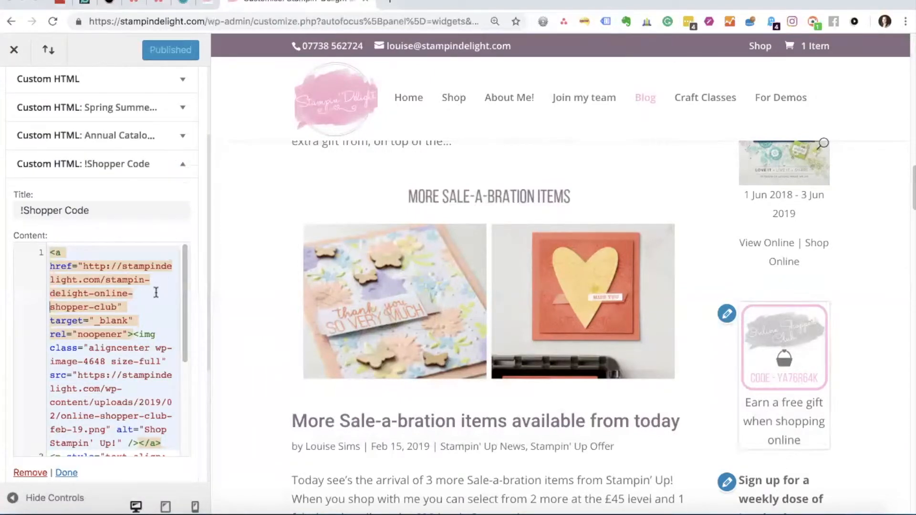
# Examine the link and image tags in the !Shopper Code widget's HTML to identify the image source URL
pyautogui.click(139, 296)
pyautogui.moveTo(183, 285); pyautogui.dragTo(188, 262)
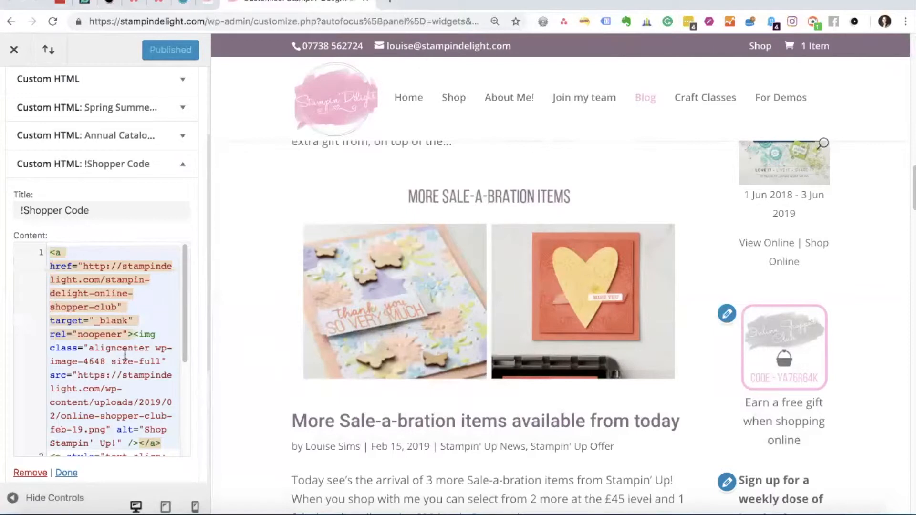
pyautogui.click(144, 310)
pyautogui.click(135, 333)
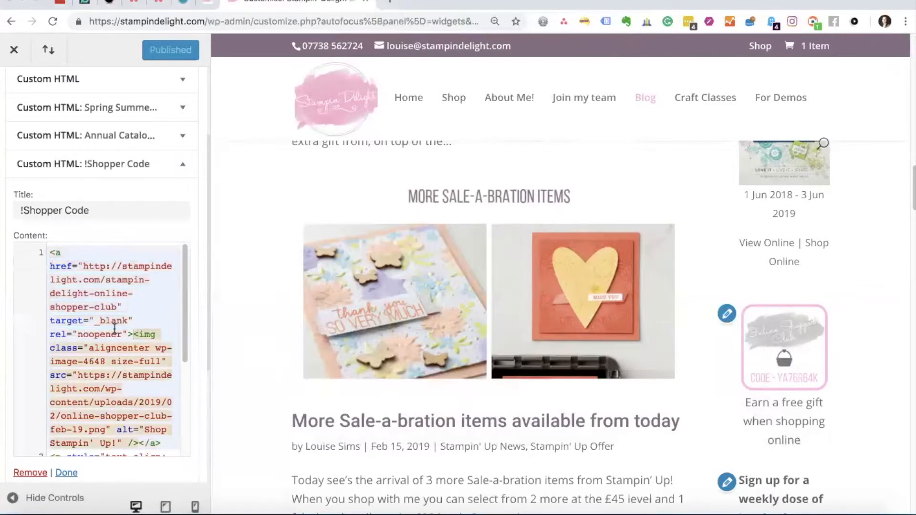
pyautogui.scroll(-3, 186, 391)
pyautogui.moveTo(185, 390); pyautogui.dragTo(179, 288)
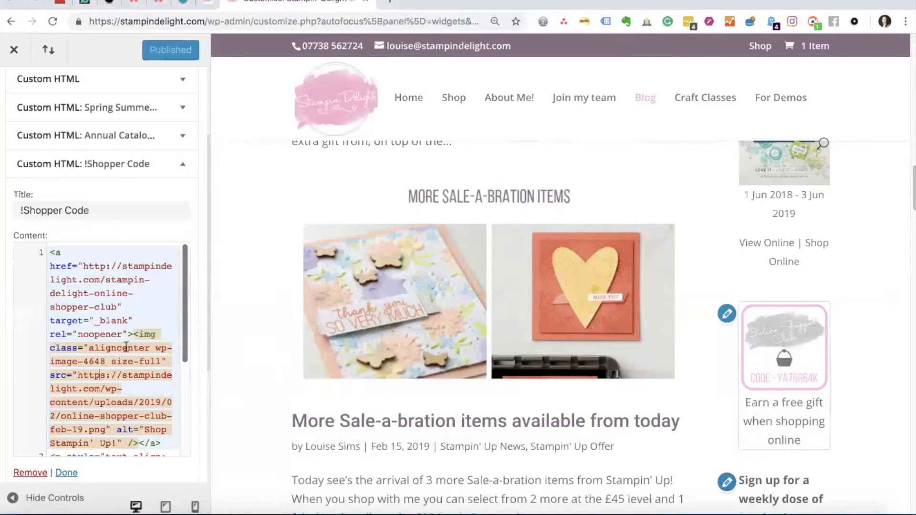
pyautogui.click(138, 321)
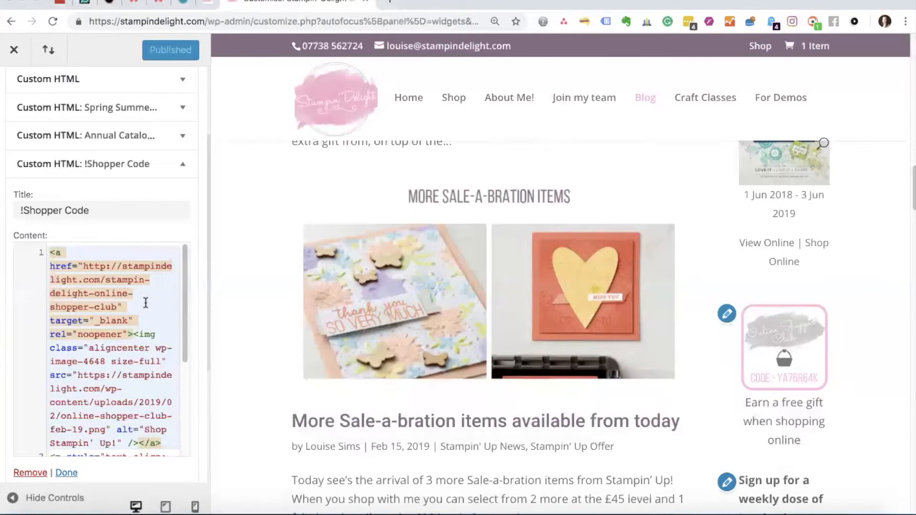
# Replace the image source URL between the src quotation marks with the copied online-shopper-club-mar-19.png URL
pyautogui.doubleClick(79, 375)
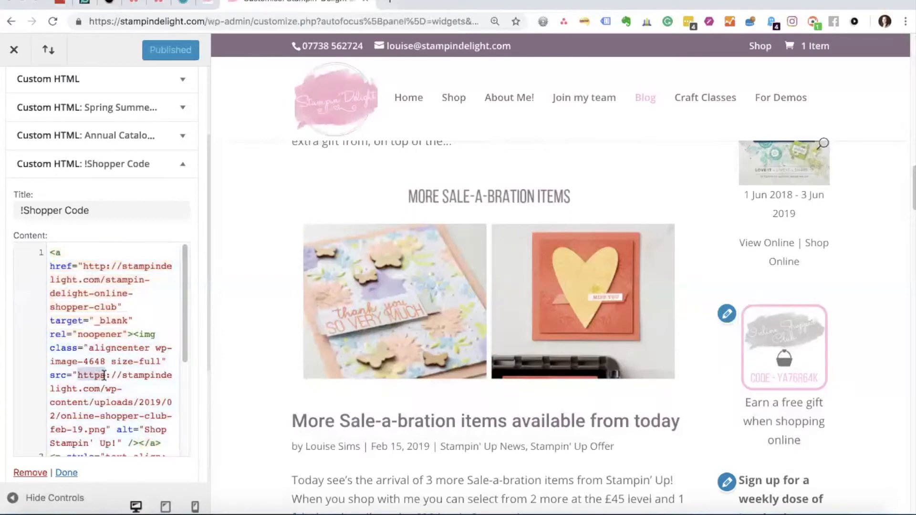
pyautogui.doubleClick(61, 375)
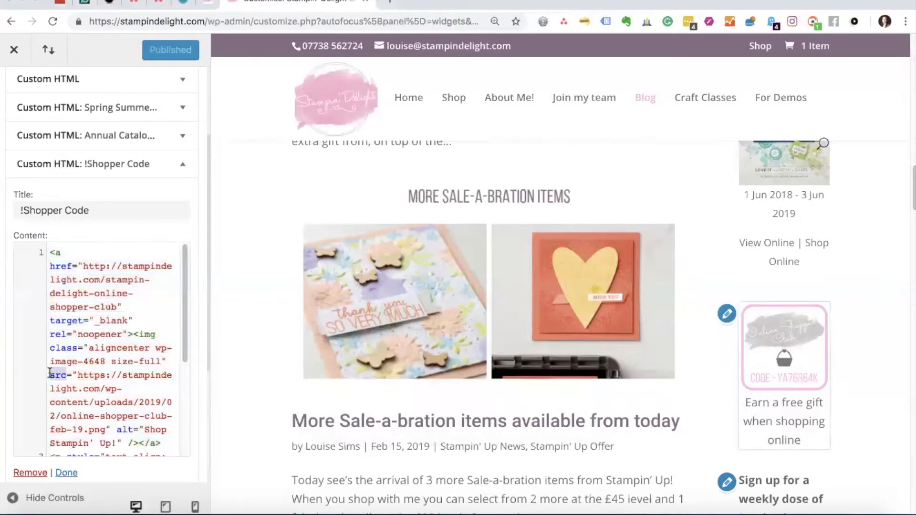
pyautogui.click(79, 377)
pyautogui.moveTo(79, 376); pyautogui.dragTo(104, 429)
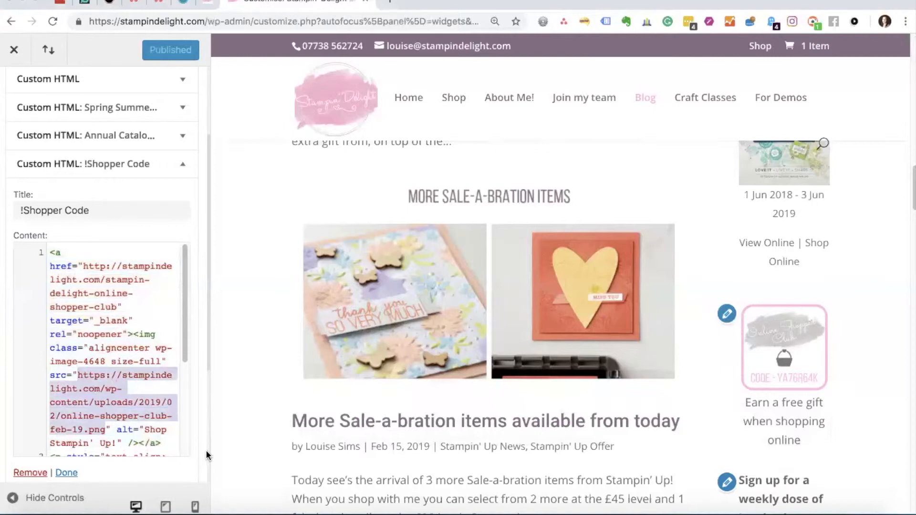
pyautogui.press('BackSpace')
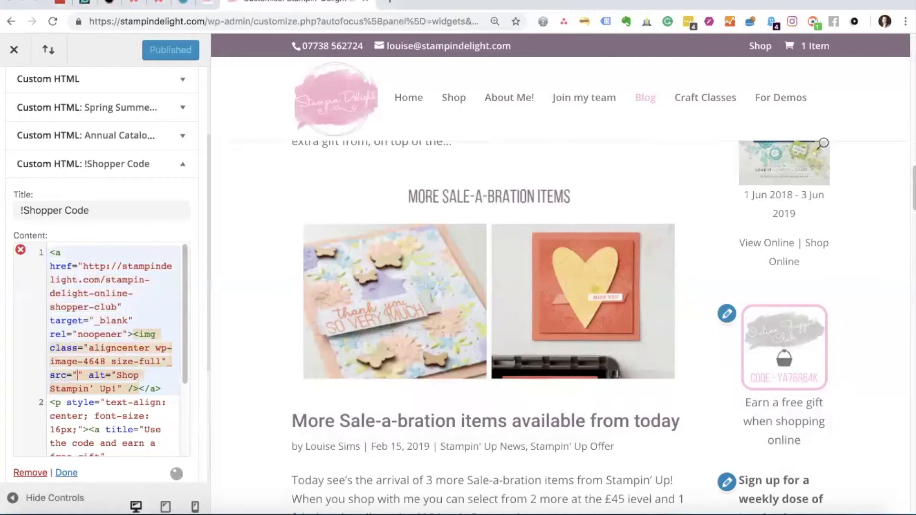
pyautogui.press('super+v')
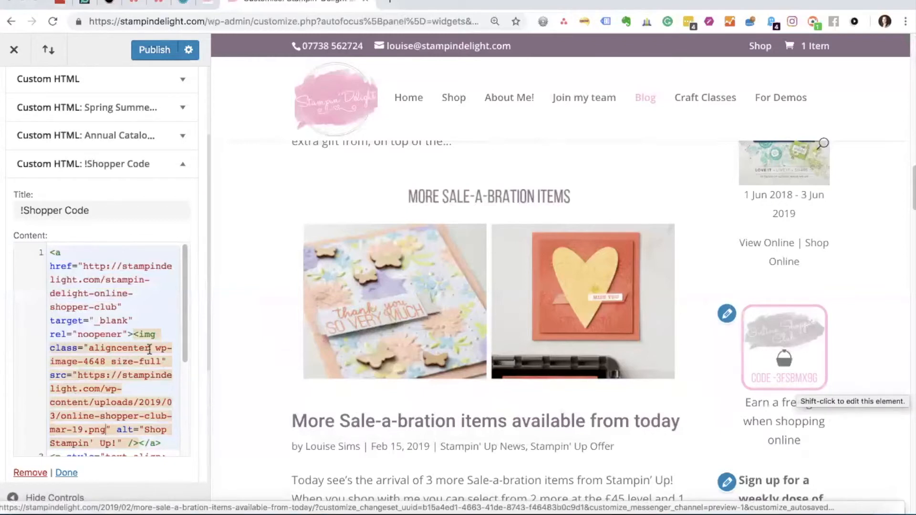
# Check the rest of the !Shopper Code HTML, finish editing the widget and publish the sidebar change
pyautogui.scroll(-3, 126, 346)
pyautogui.scroll(-1, 127, 346)
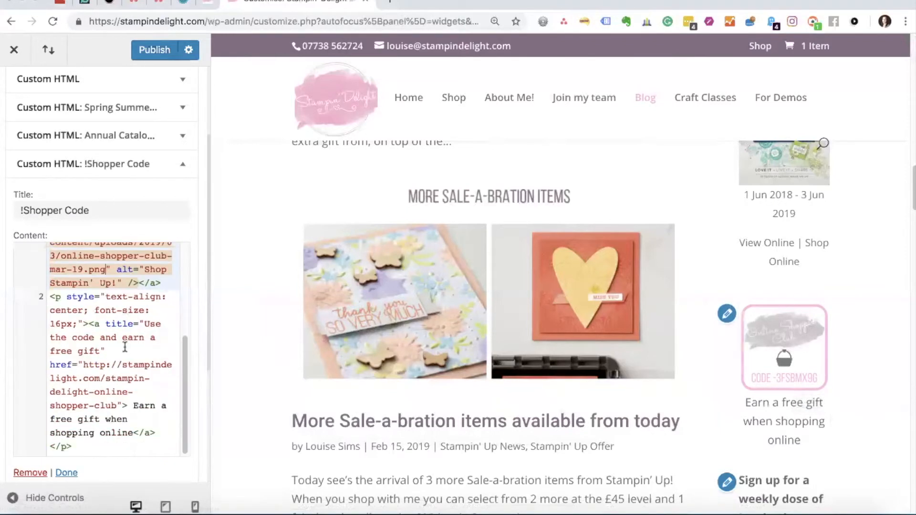
pyautogui.click(67, 472)
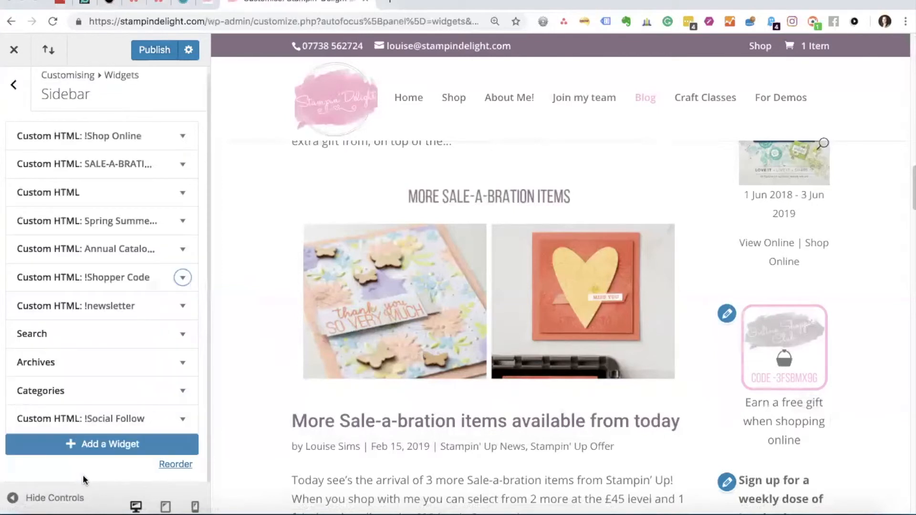
pyautogui.click(157, 54)
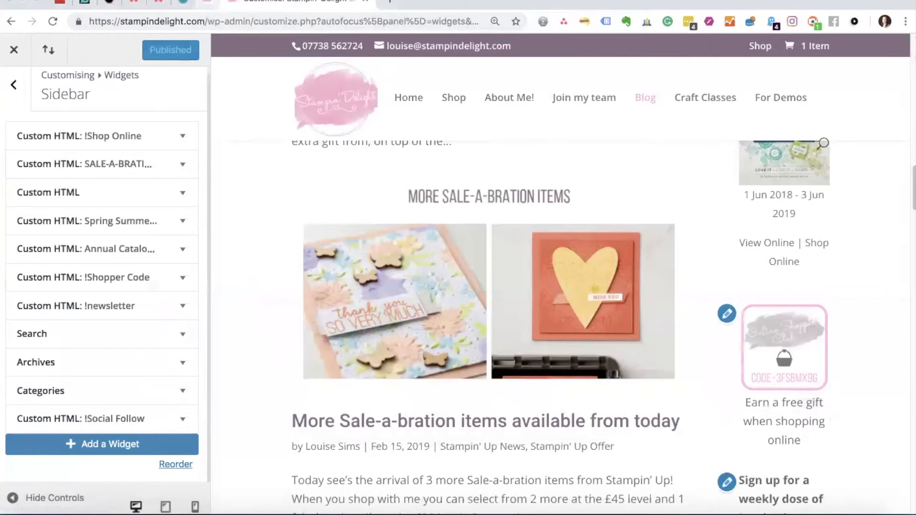
# Load the live blog page stampindelight.com/blog in a new browser tab
pyautogui.click(208, 5)
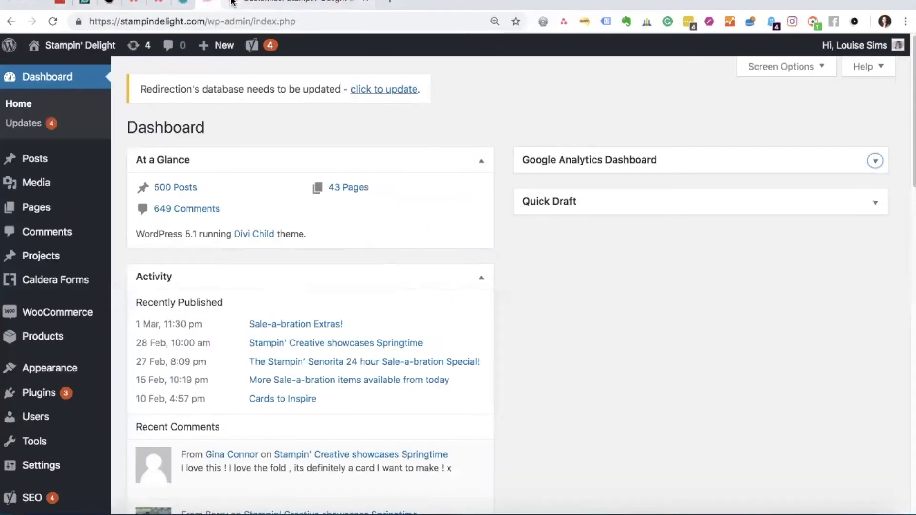
pyautogui.click(233, 3)
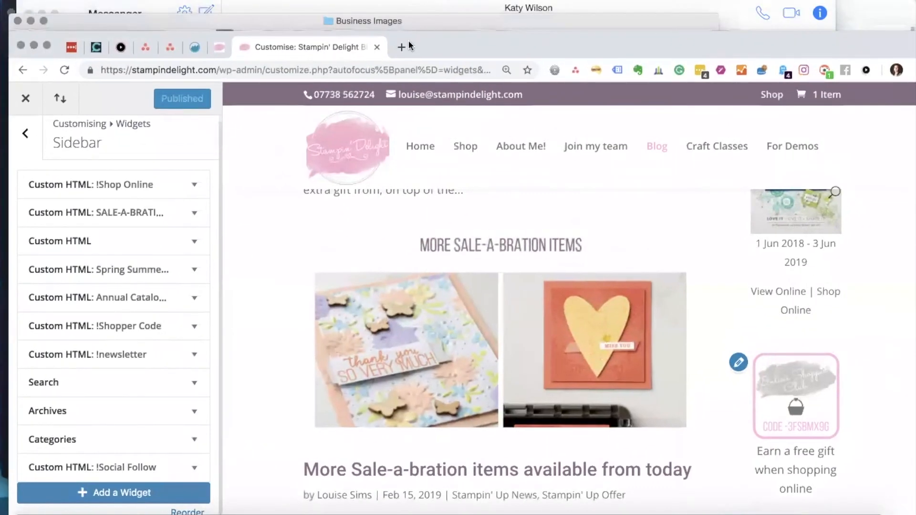
pyautogui.click(402, 47)
pyautogui.write('stampindelight.com')
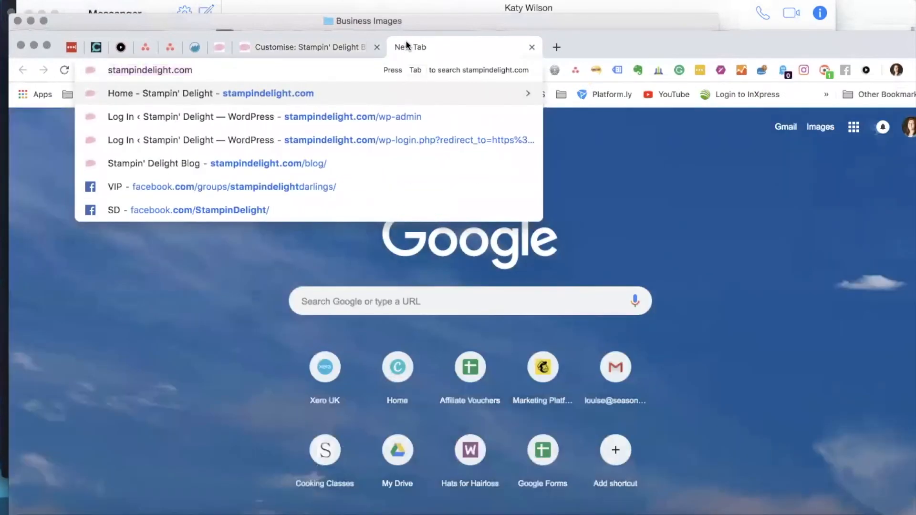
pyautogui.write('/blog')
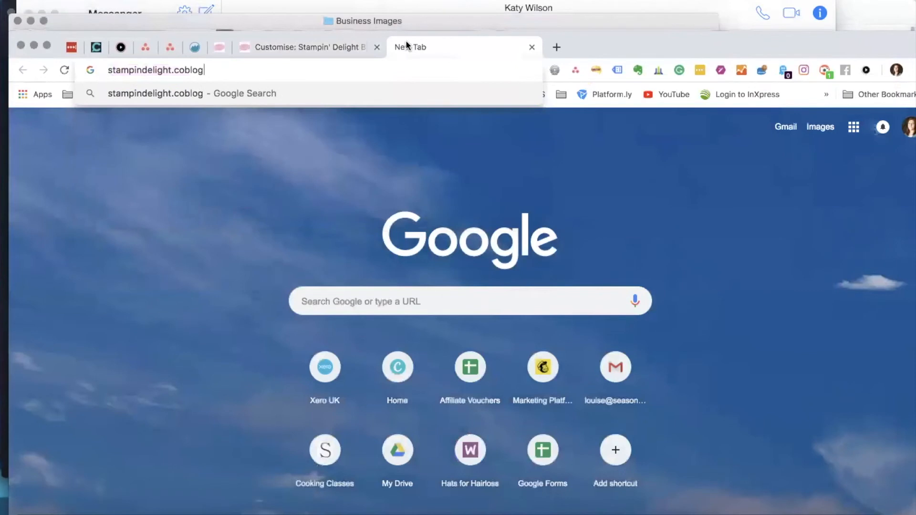
pyautogui.press('BackSpace')
pyautogui.press('BackSpace')
pyautogui.press('BackSpace')
pyautogui.press('BackSpace')
pyautogui.press('BackSpace')
pyautogui.press('BackSpace')
pyautogui.write('m/blog')
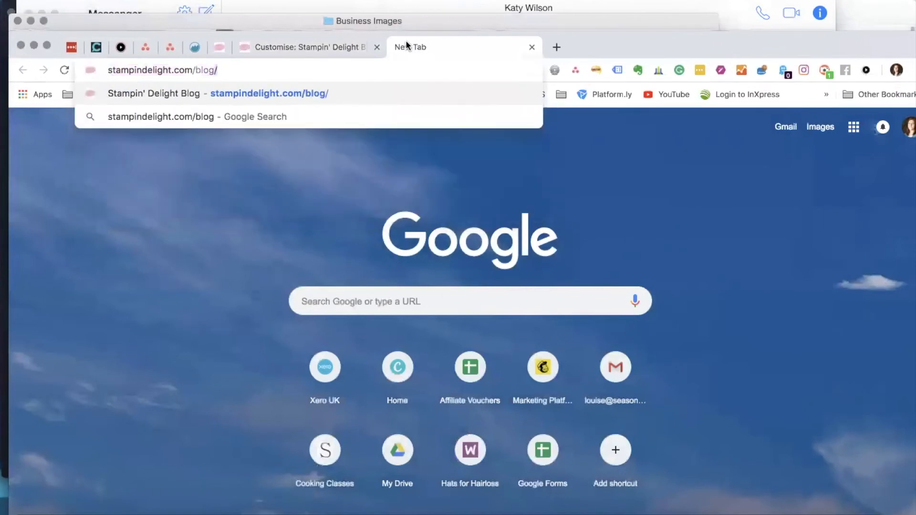
pyautogui.press('Return')
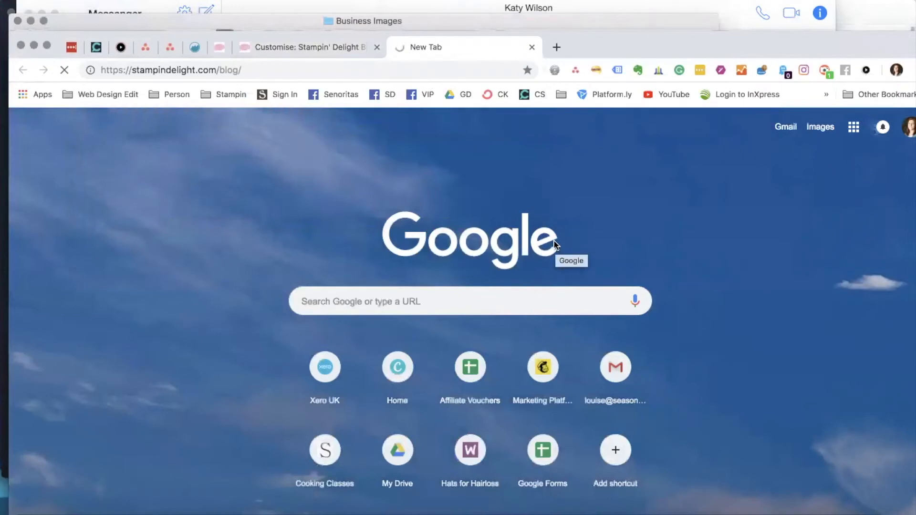
# Close the widgets customiser and locate the Online Shopper Club badge in the live blog's sidebar
pyautogui.click(289, 47)
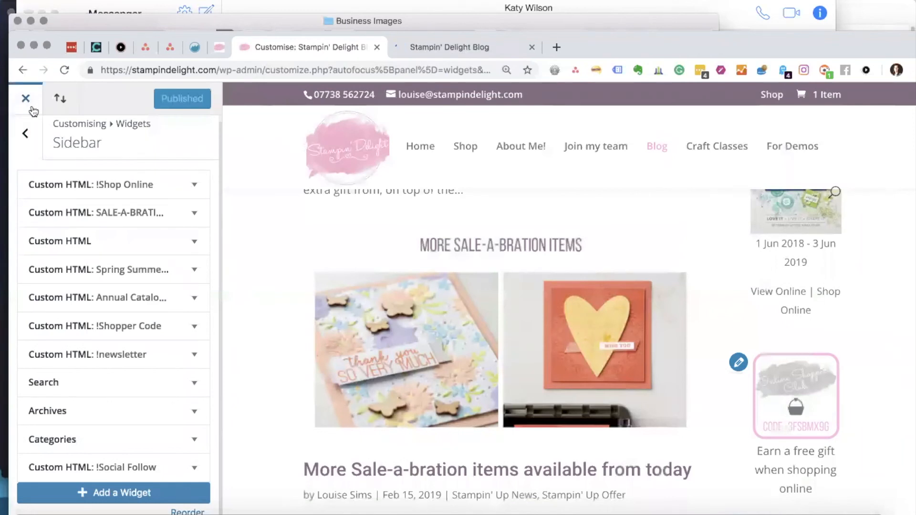
pyautogui.click(462, 50)
pyautogui.scroll(-10, 746, 219)
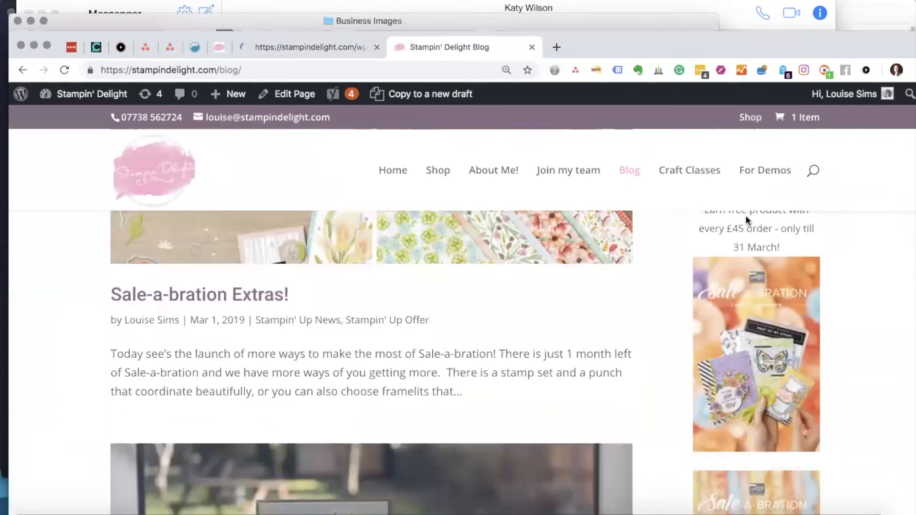
pyautogui.scroll(-15, 746, 219)
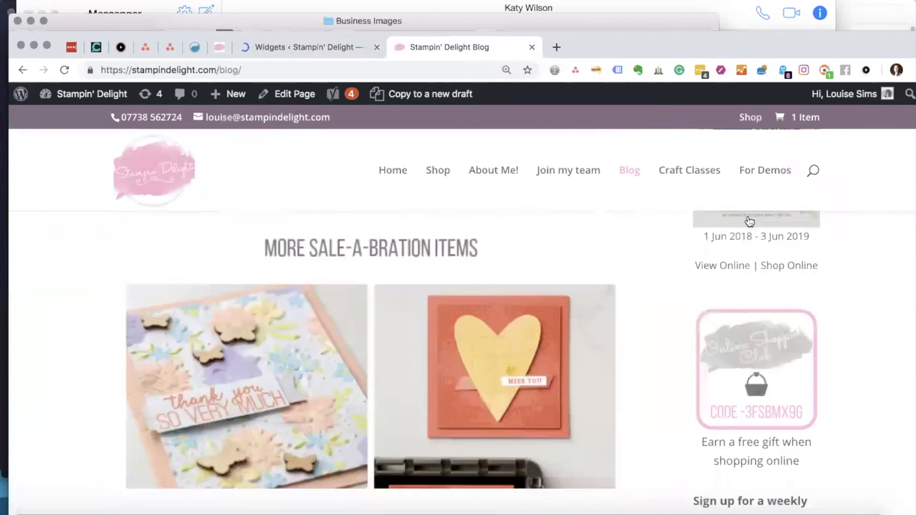
# Follow the sidebar badge to the Online Shopper Club page and compare the badge in its content with the one in its sidebar
pyautogui.click(755, 371)
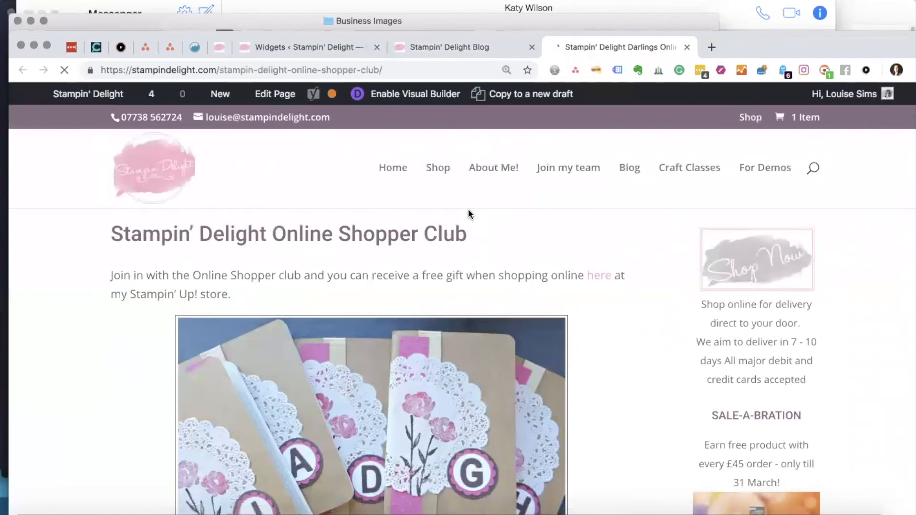
pyautogui.scroll(-6, 468, 210)
pyautogui.scroll(-10, 473, 212)
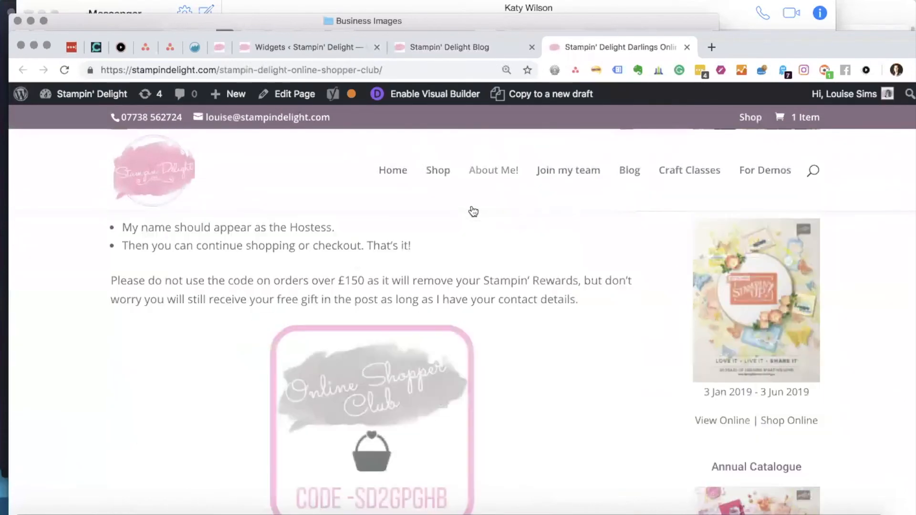
pyautogui.scroll(3, 473, 212)
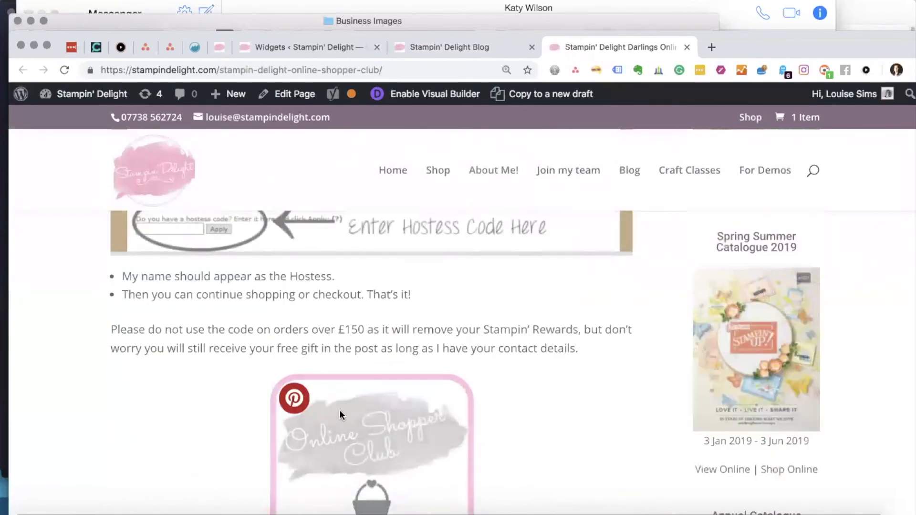
pyautogui.scroll(-2, 325, 457)
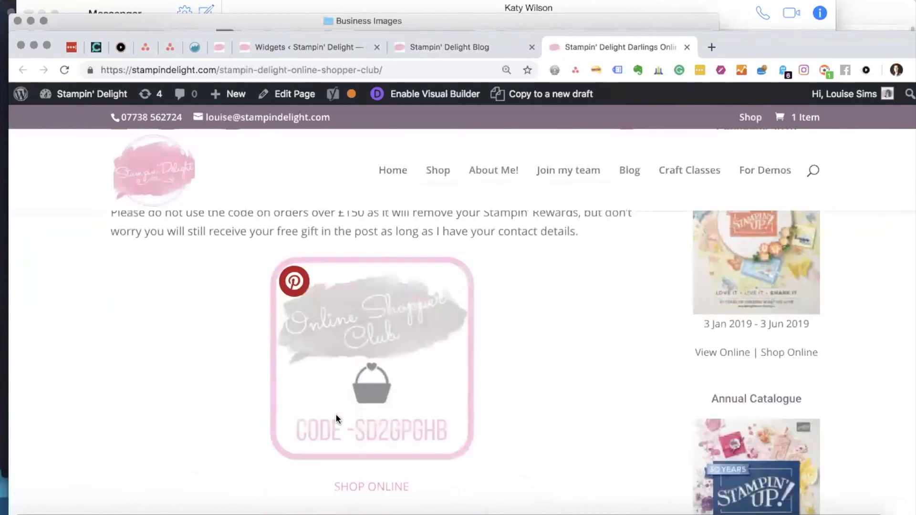
pyautogui.scroll(12, 740, 407)
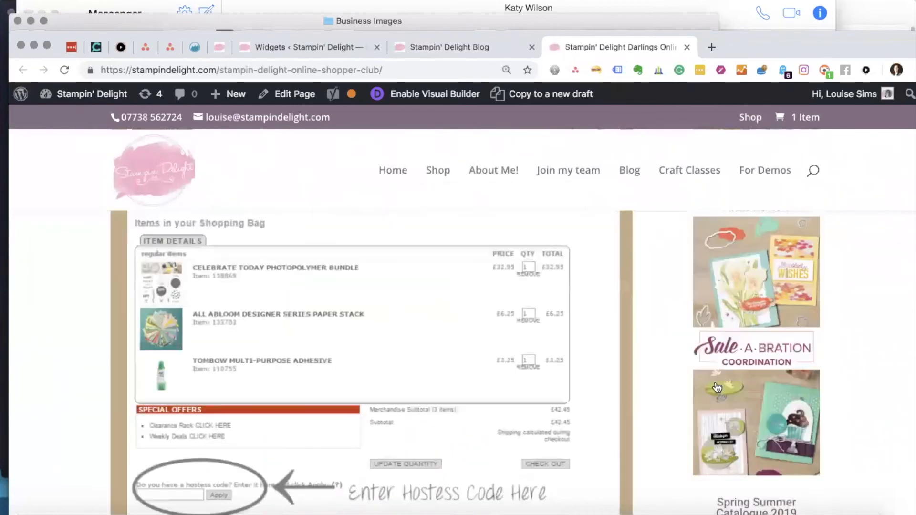
pyautogui.scroll(-20, 715, 381)
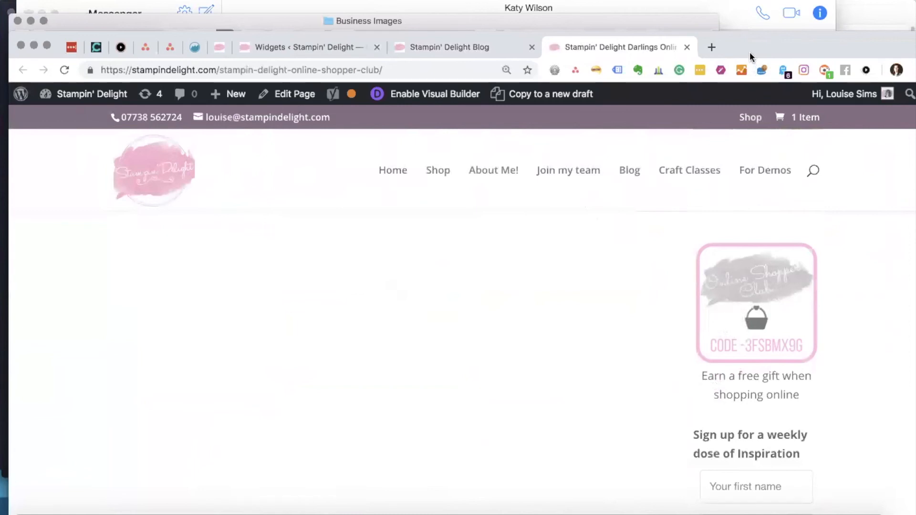
pyautogui.moveTo(746, 52); pyautogui.dragTo(731, 31)
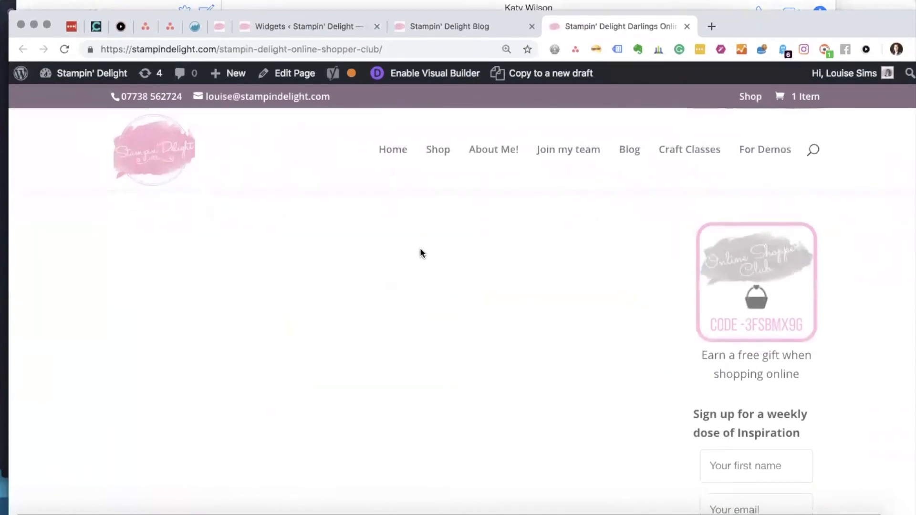